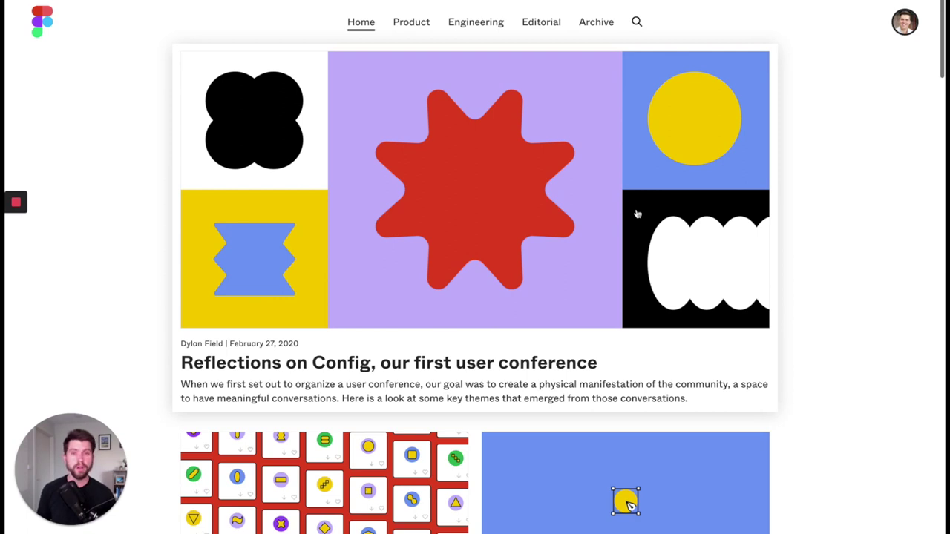
- Select the Checklist for The Funnel Kit frame in Figma and set its export format to JPG at 1x
{"action": "key", "text": "ctrl+Left"}
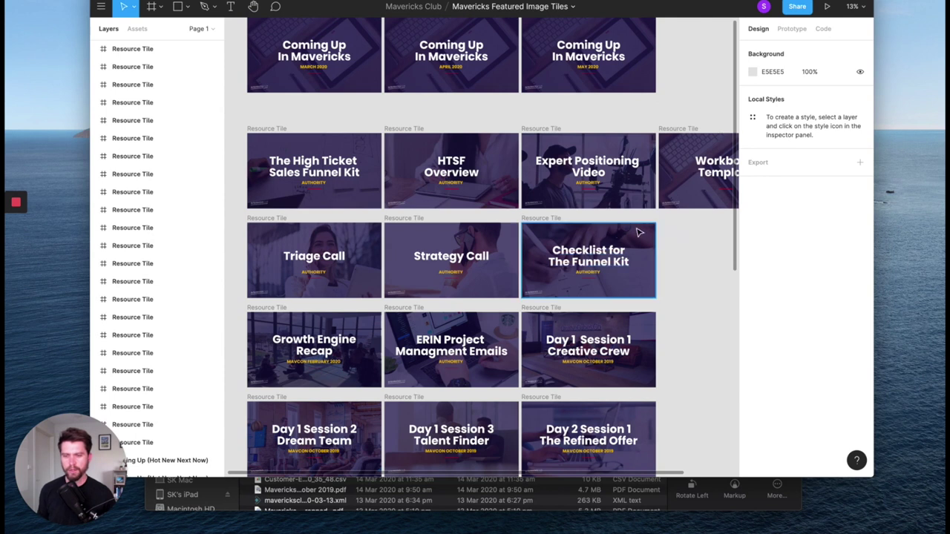
{"action": "left_click", "coordinate": [586, 231]}
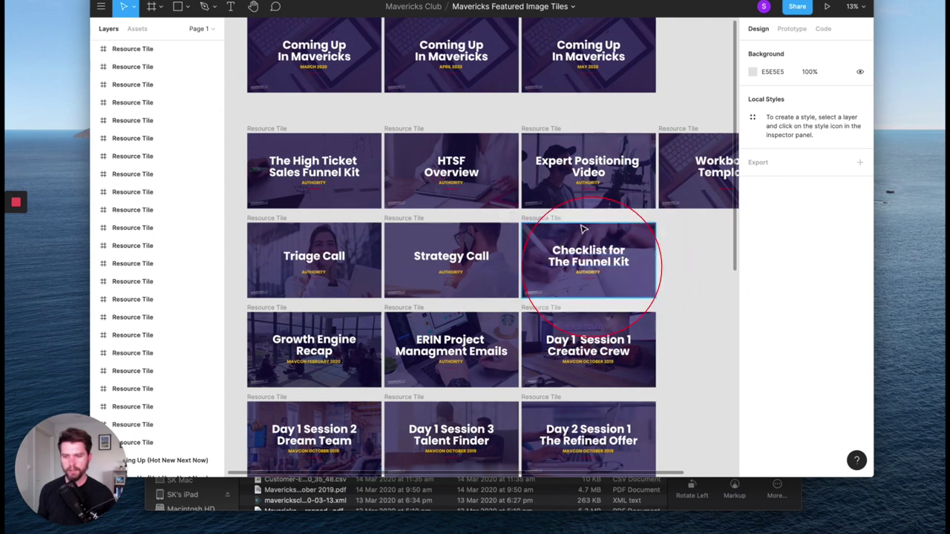
{"action": "left_click", "coordinate": [555, 221]}
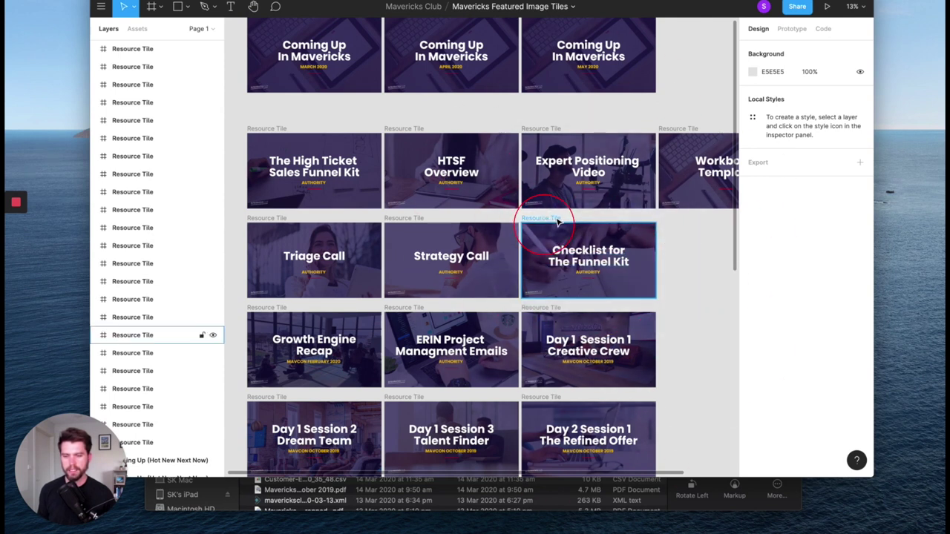
{"action": "left_click", "coordinate": [542, 219]}
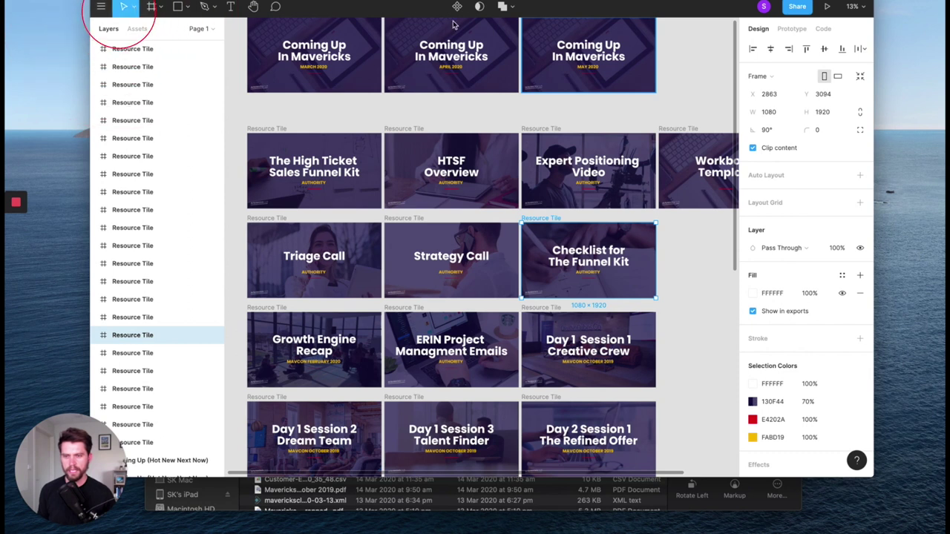
{"action": "scroll", "coordinate": [794, 282], "scroll_direction": "down", "scroll_amount": 4}
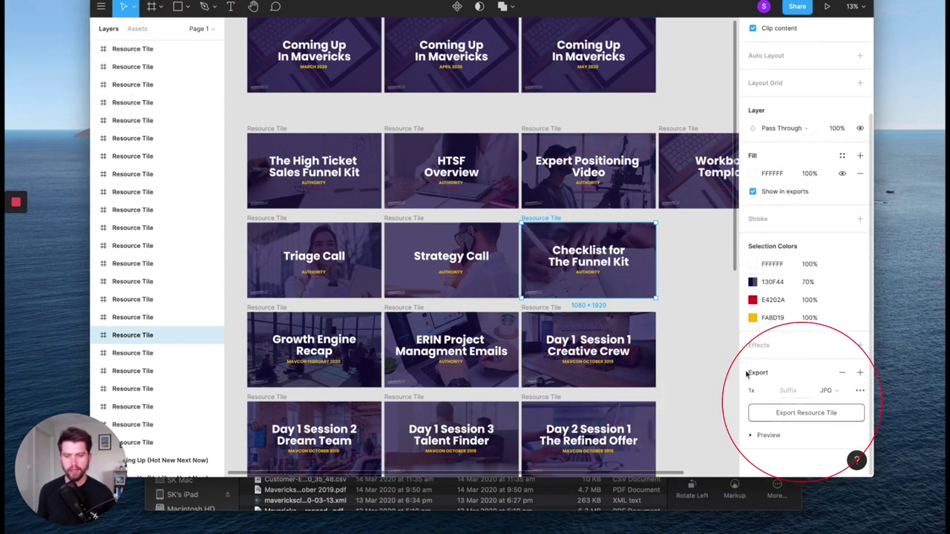
{"action": "left_click", "coordinate": [828, 392]}
{"action": "left_click", "coordinate": [835, 391]}
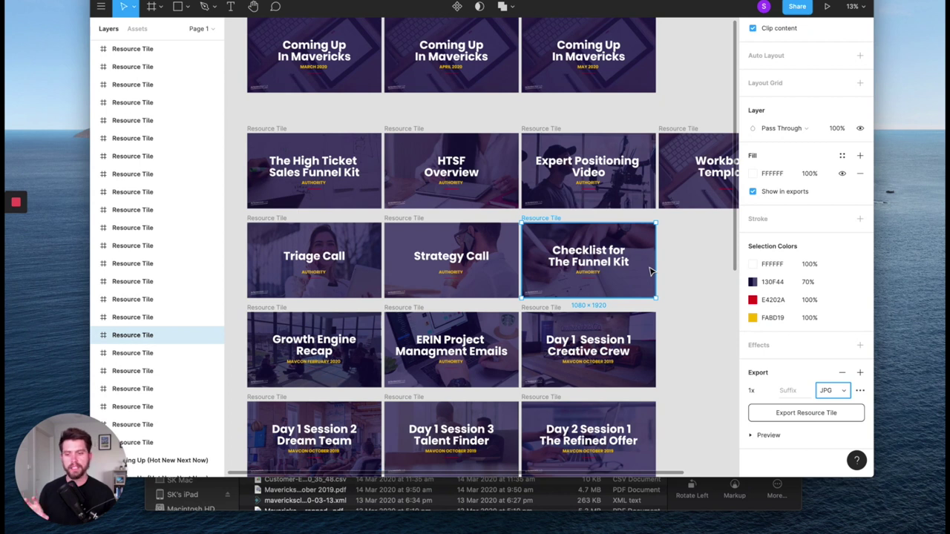
- Export the tile to Downloads as 'Checklist for The Funnel Kit - Mavericks Club.jpg'
{"action": "left_click", "coordinate": [814, 415]}
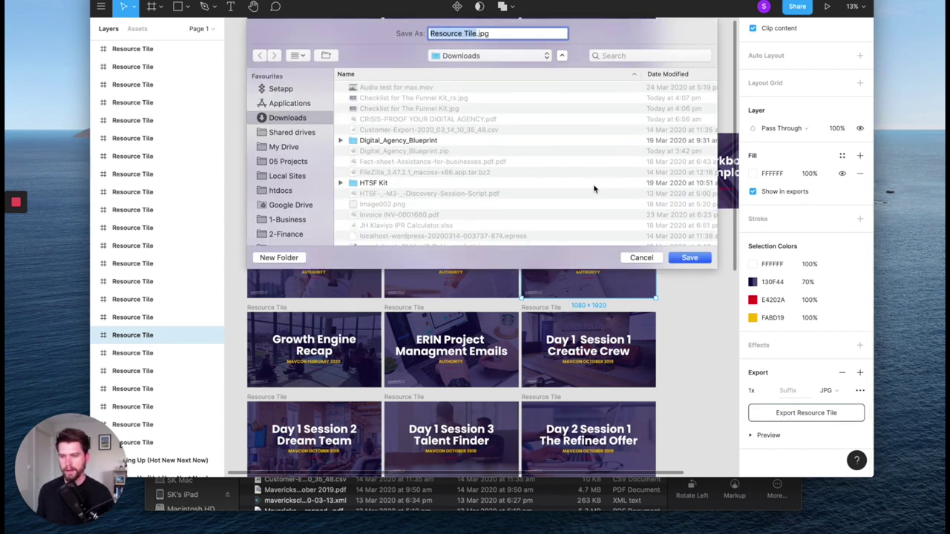
{"action": "type", "text": "Checklist for "}
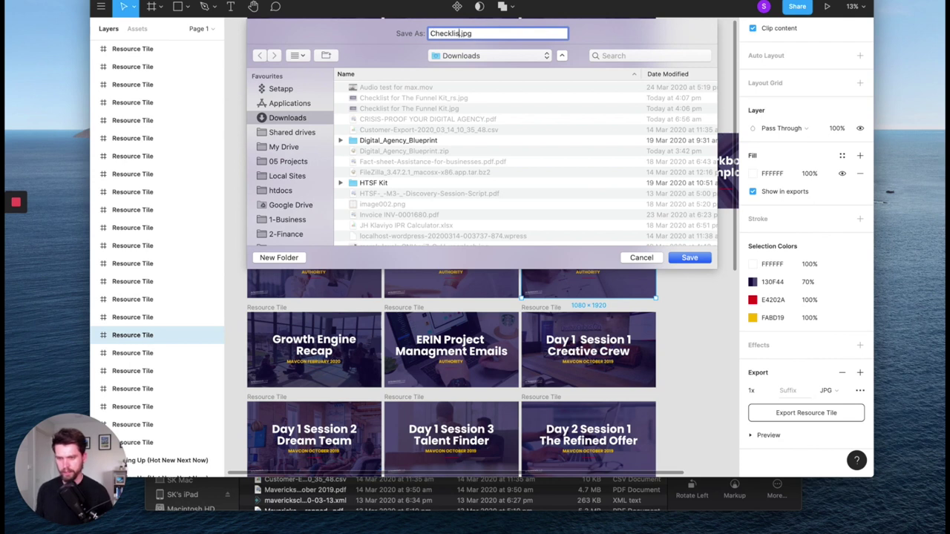
{"action": "type", "text": "The Funnel K"}
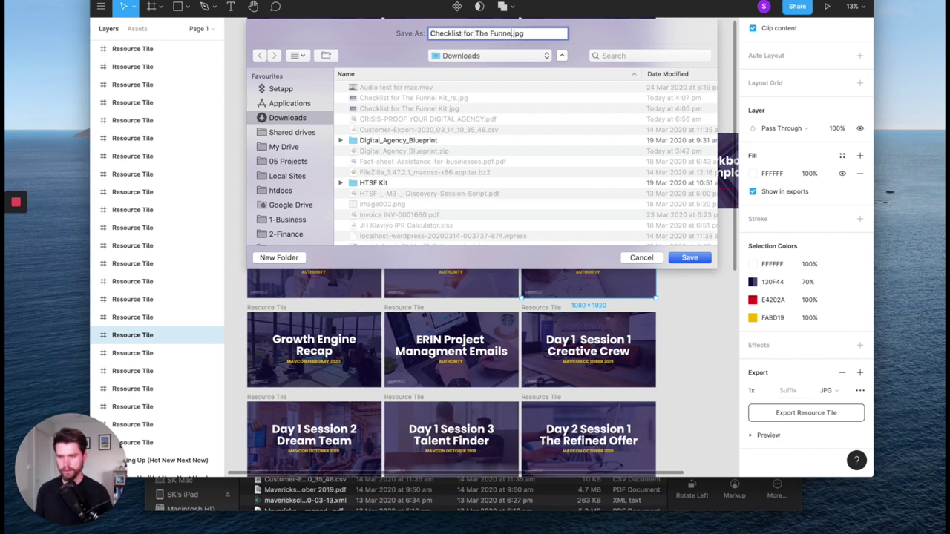
{"action": "type", "text": "it - Mavericks Club"}
{"action": "key", "text": "Return"}
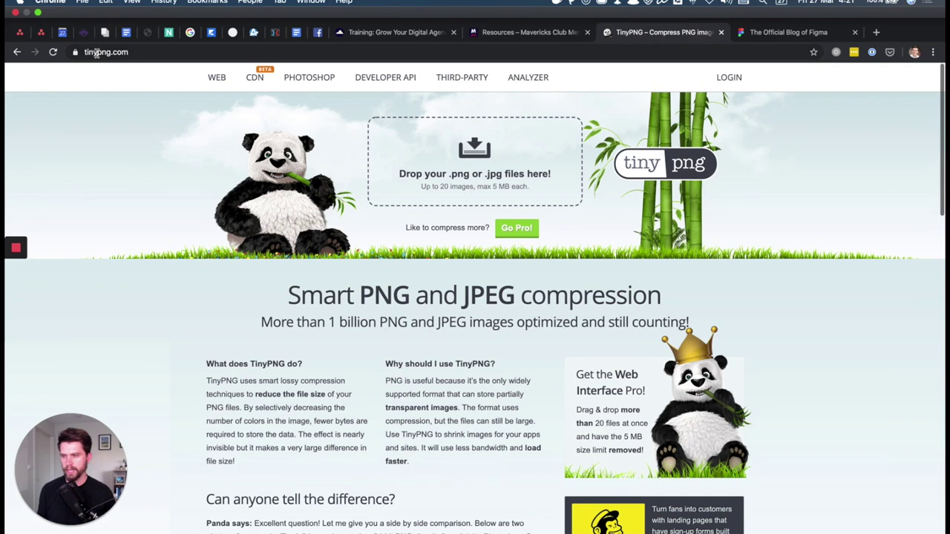
- Change the browser address from tinypng.com to tinyjpg.com, then return to the Figma file
{"action": "left_click", "coordinate": [178, 52]}
{"action": "type", "text": "jpg.com"}
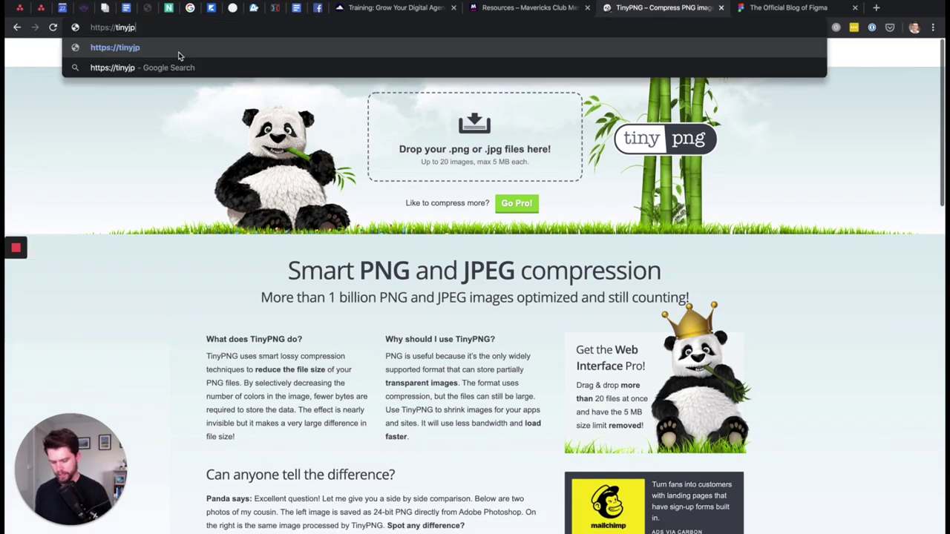
{"action": "key", "text": "Return"}
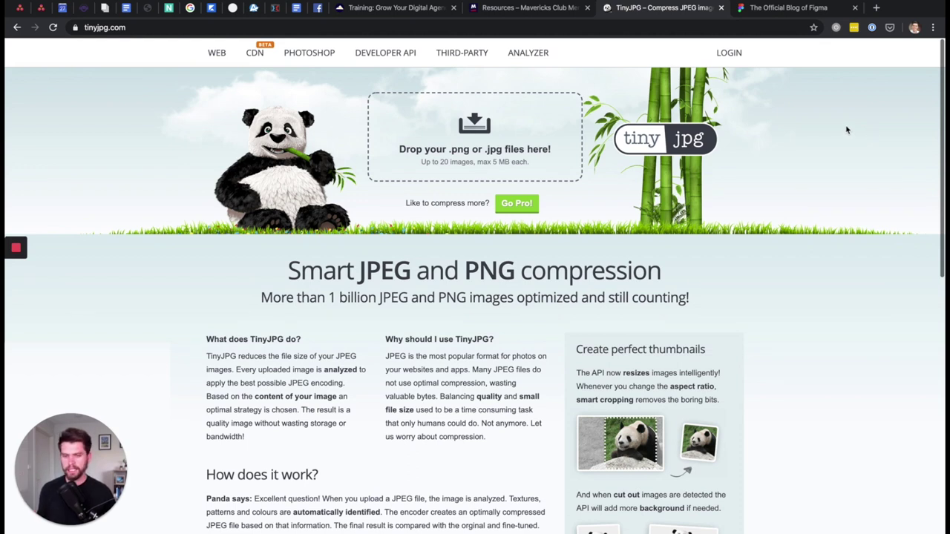
{"action": "key", "text": "super+Tab"}
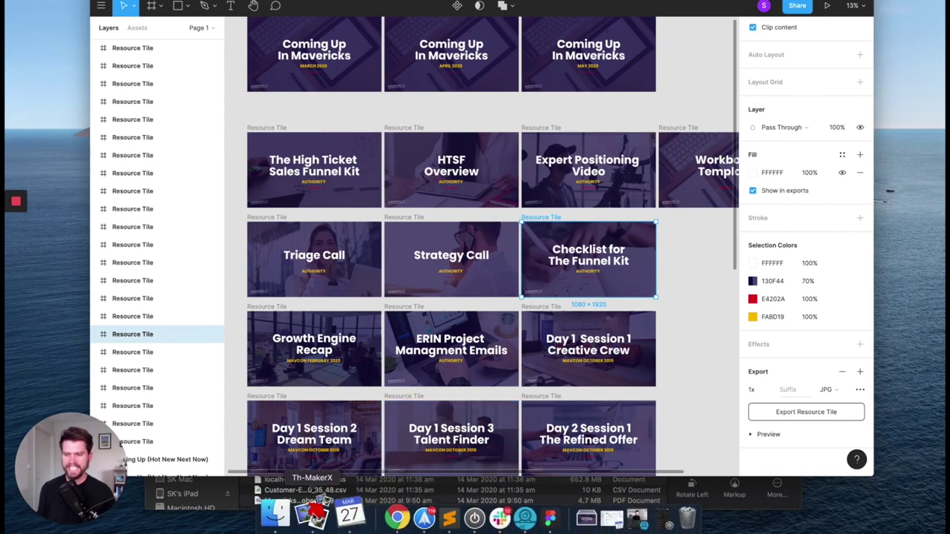
- Launch Th-MakerX and check its settings: JPEG output, 2,000 px width, 72 DPI and an _rs suffix
{"action": "left_click", "coordinate": [317, 513]}
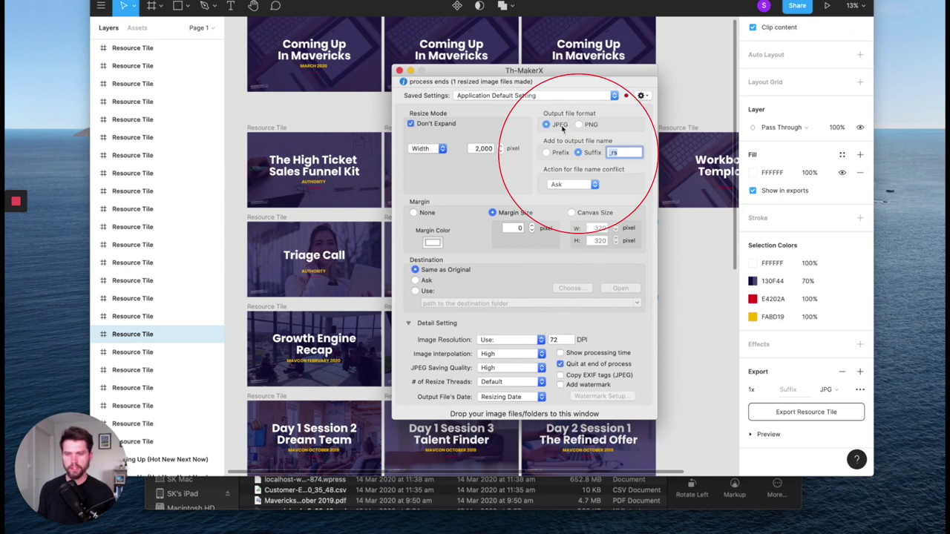
{"action": "left_click", "coordinate": [621, 153]}
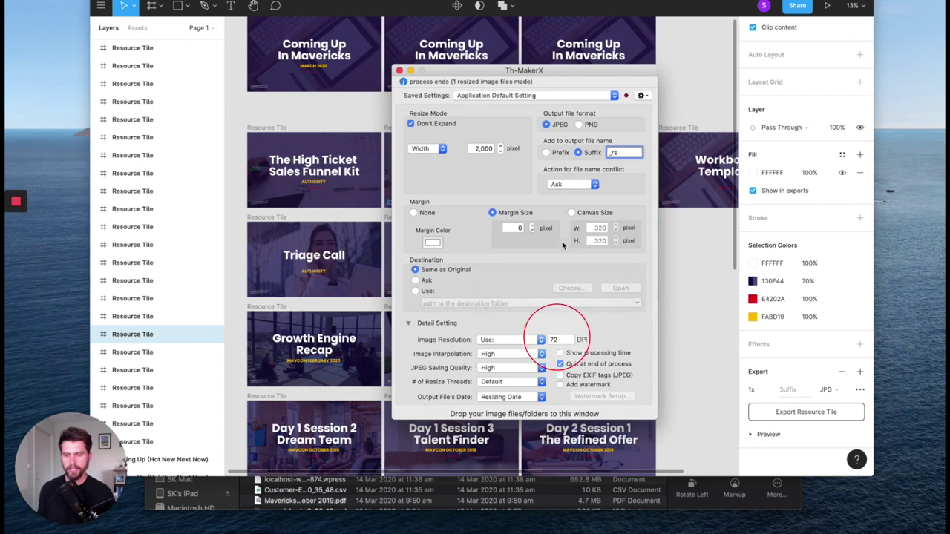
- Drag the exported Checklist JPG from Downloads into Th-MakerX to resize it
{"action": "left_click", "coordinate": [293, 502]}
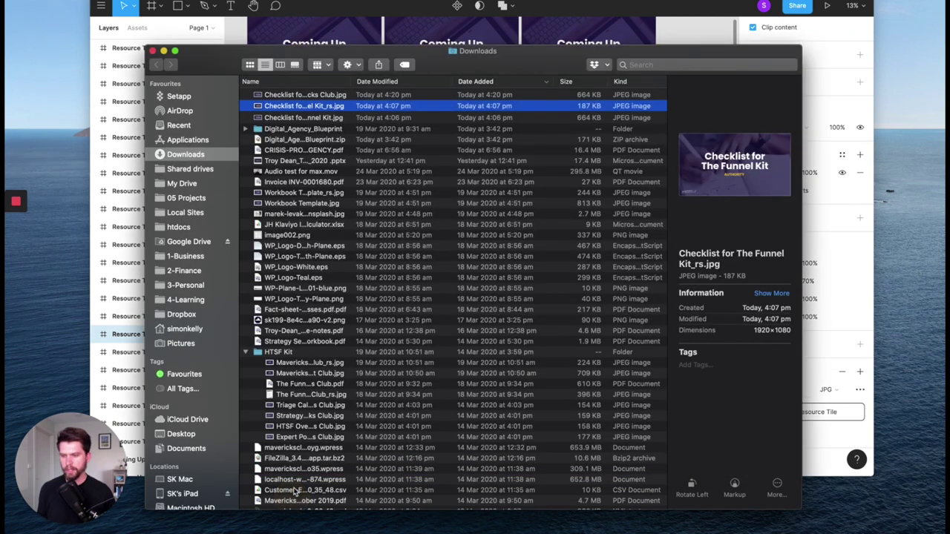
{"action": "left_click", "coordinate": [377, 95]}
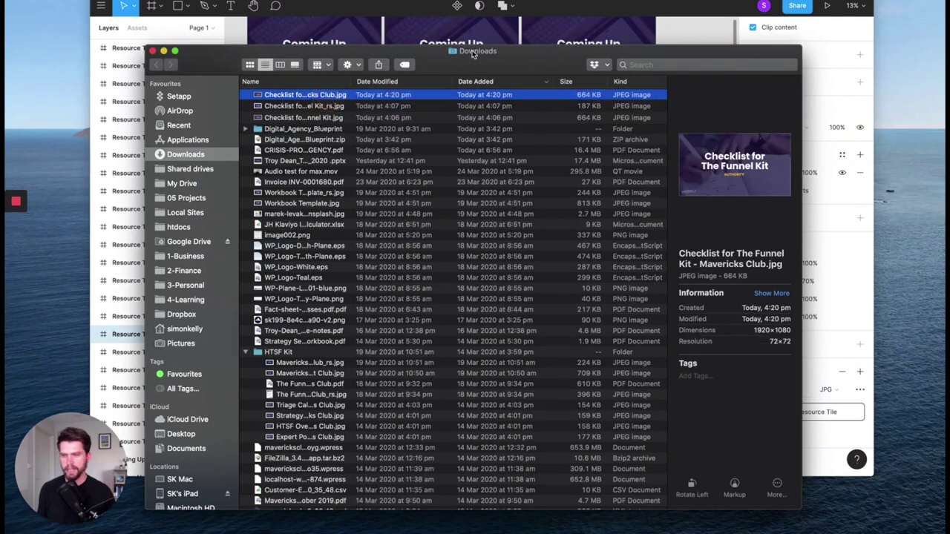
{"action": "left_click_drag", "start_coordinate": [472, 51], "coordinate": [460, 197]}
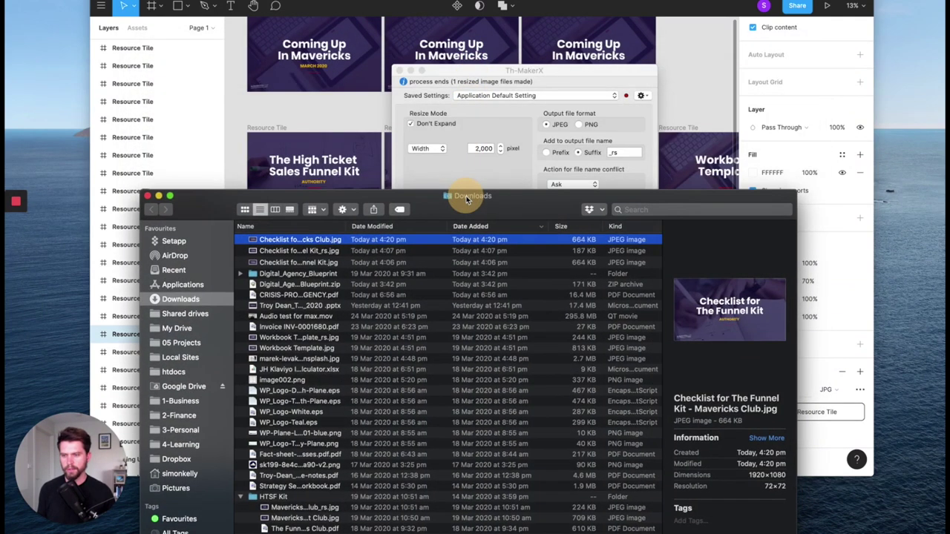
{"action": "left_click_drag", "start_coordinate": [312, 241], "coordinate": [483, 124]}
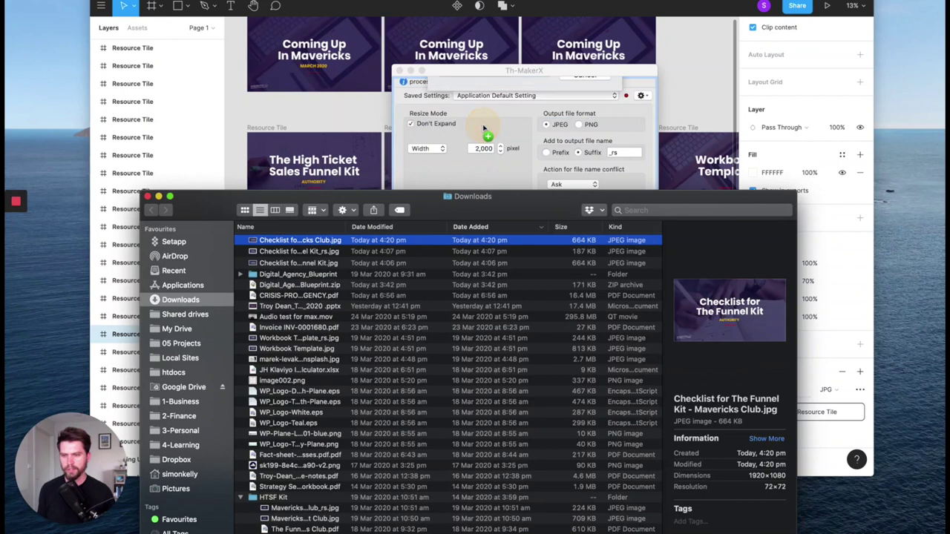
- Select the 187 KB resized _rs copy of the Checklist JPG in Downloads
{"action": "left_click", "coordinate": [336, 198]}
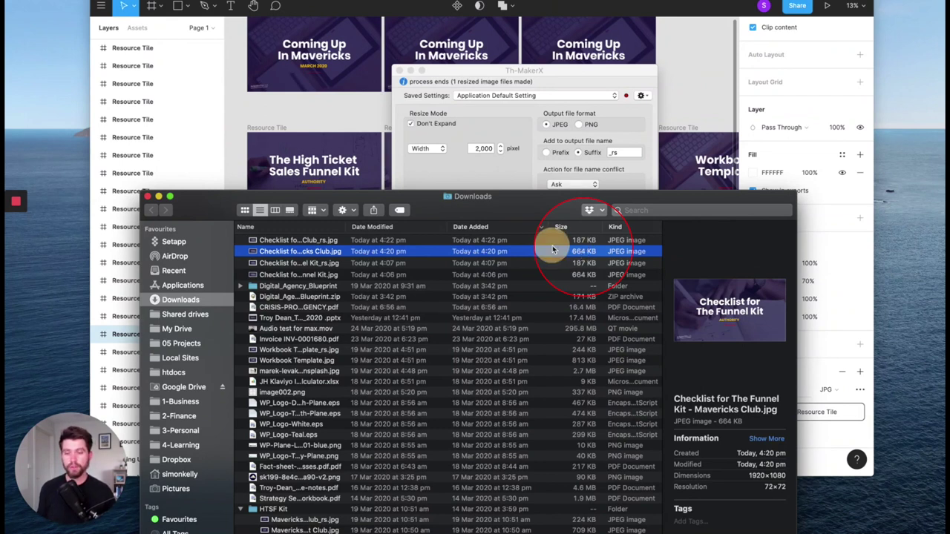
{"action": "key", "text": "Up"}
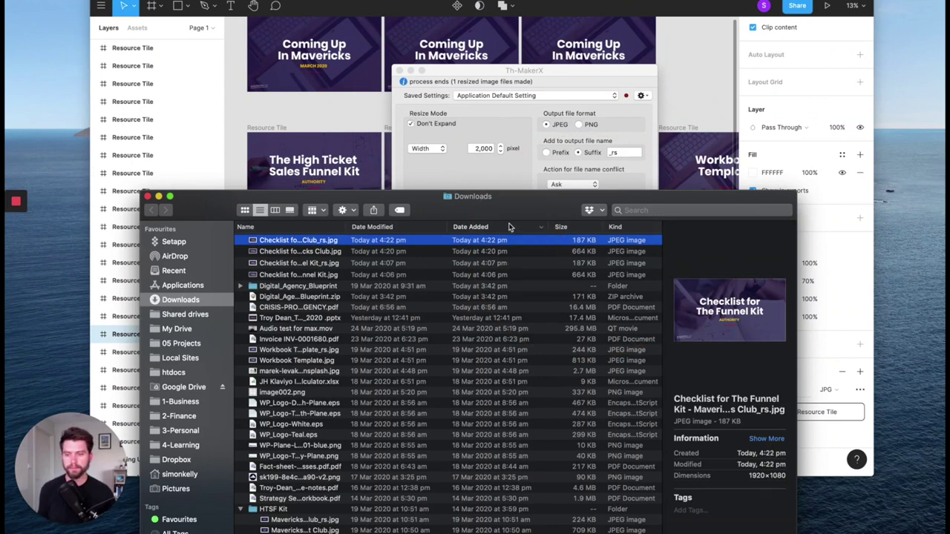
{"action": "key", "text": "ctrl+Right"}
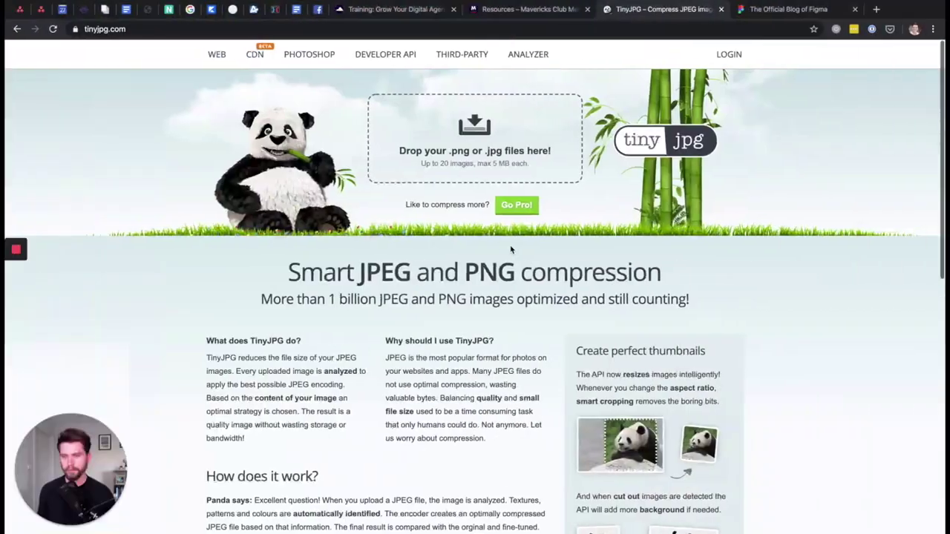
- On the Mavericks Club Resource Vault, open the Checklist for The Funnel Kit card
{"action": "left_click", "coordinate": [525, 10]}
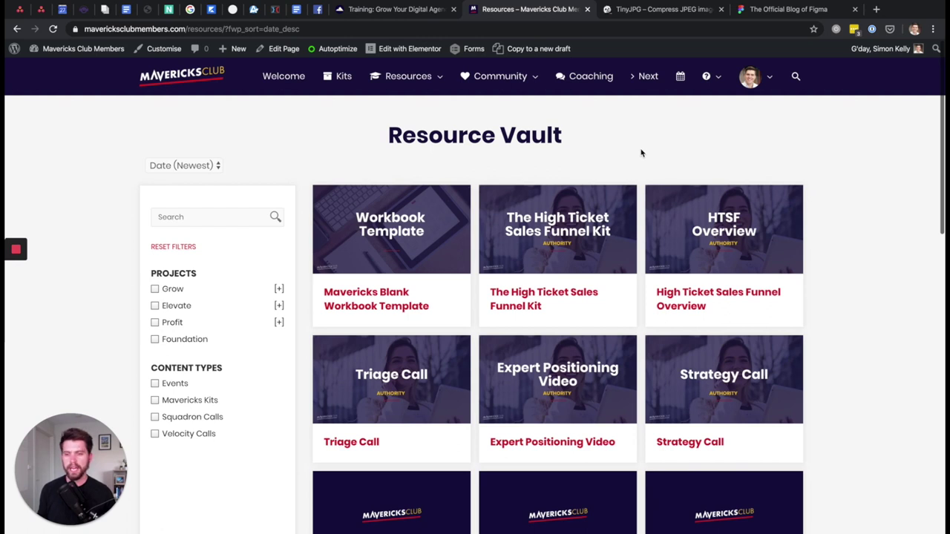
{"action": "scroll", "coordinate": [652, 137], "scroll_direction": "down", "scroll_amount": 2}
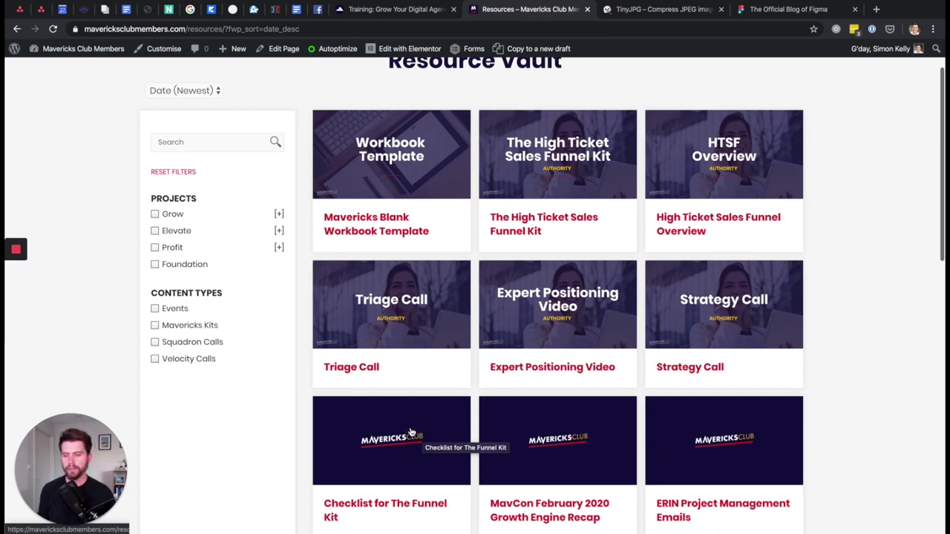
{"action": "left_click", "coordinate": [411, 433]}
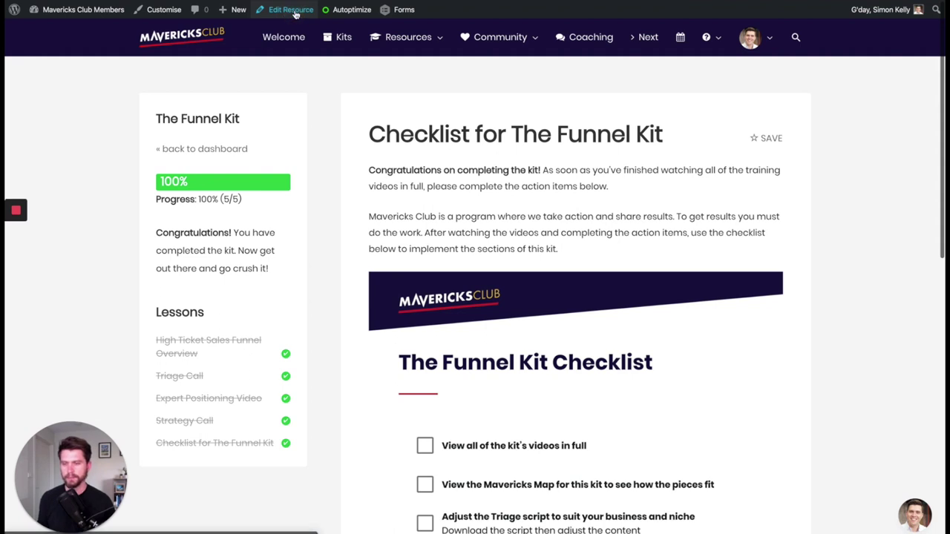
- Edit the resource and open the media picker from its Featured Image panel
{"action": "left_click", "coordinate": [290, 10]}
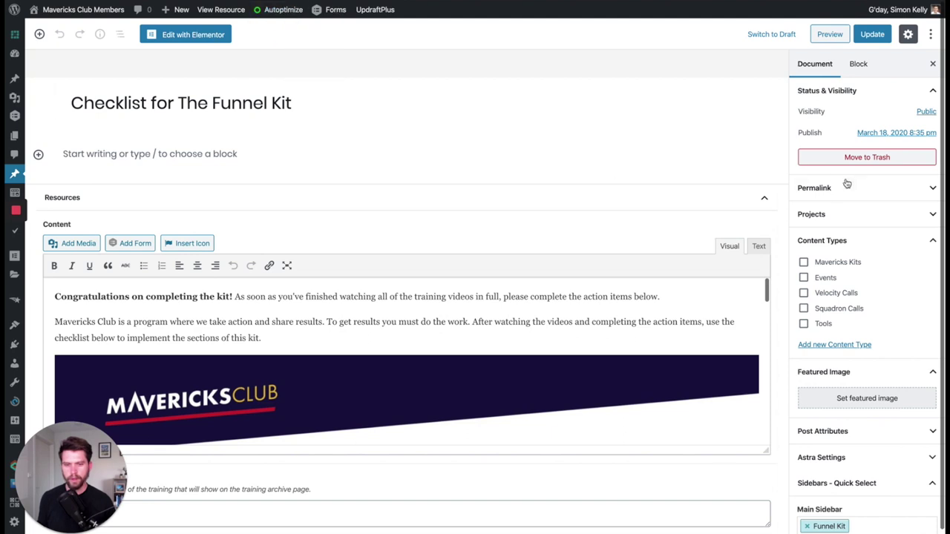
{"action": "scroll", "coordinate": [791, 278], "scroll_direction": "down", "scroll_amount": 1}
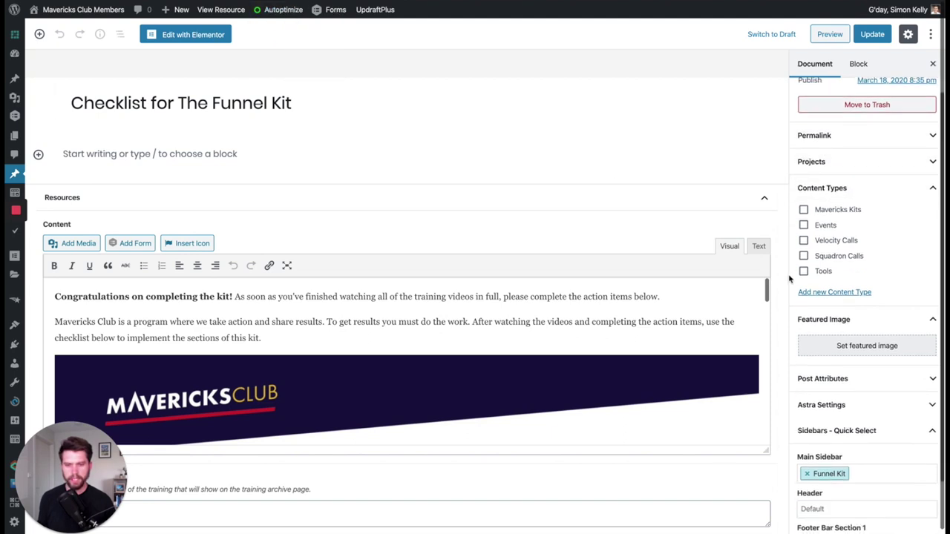
{"action": "scroll", "coordinate": [790, 278], "scroll_direction": "down", "scroll_amount": 1}
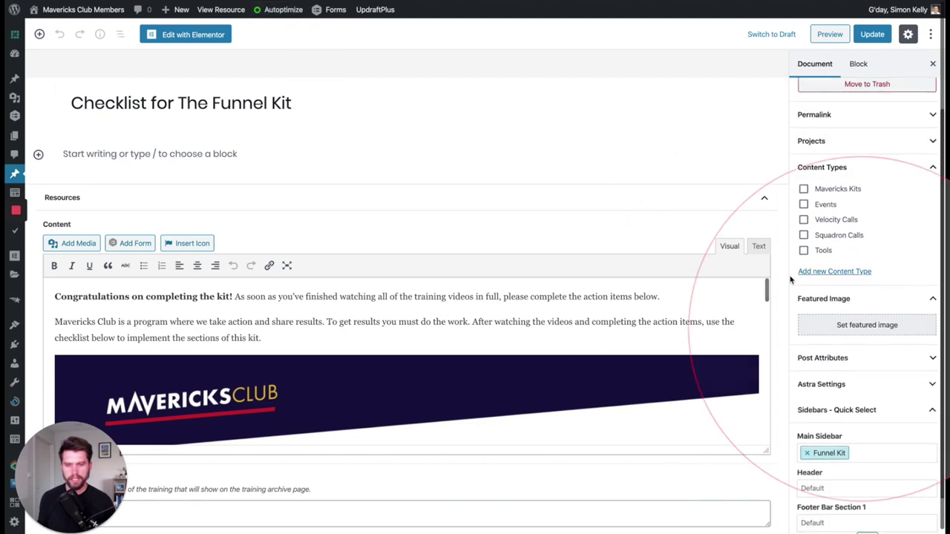
{"action": "left_click", "coordinate": [899, 304]}
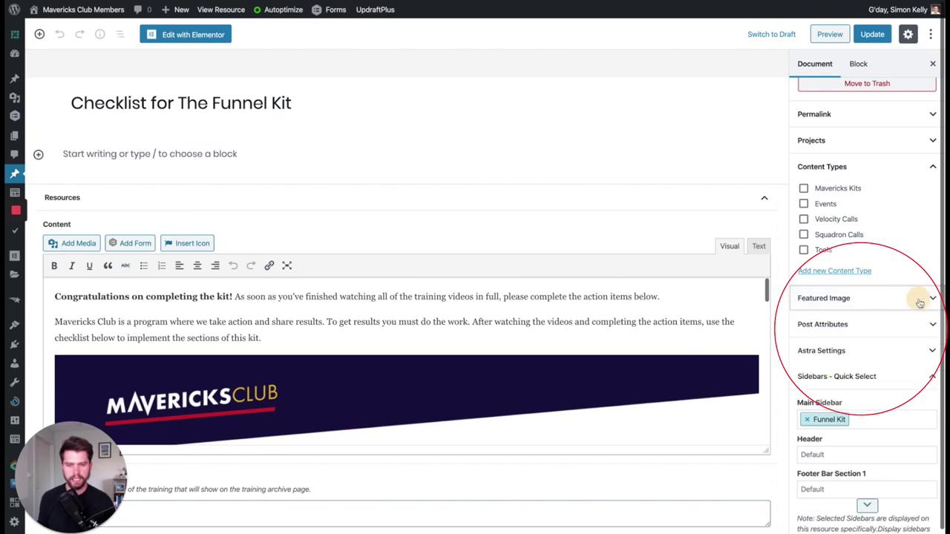
{"action": "left_click", "coordinate": [920, 300]}
{"action": "left_click", "coordinate": [868, 324]}
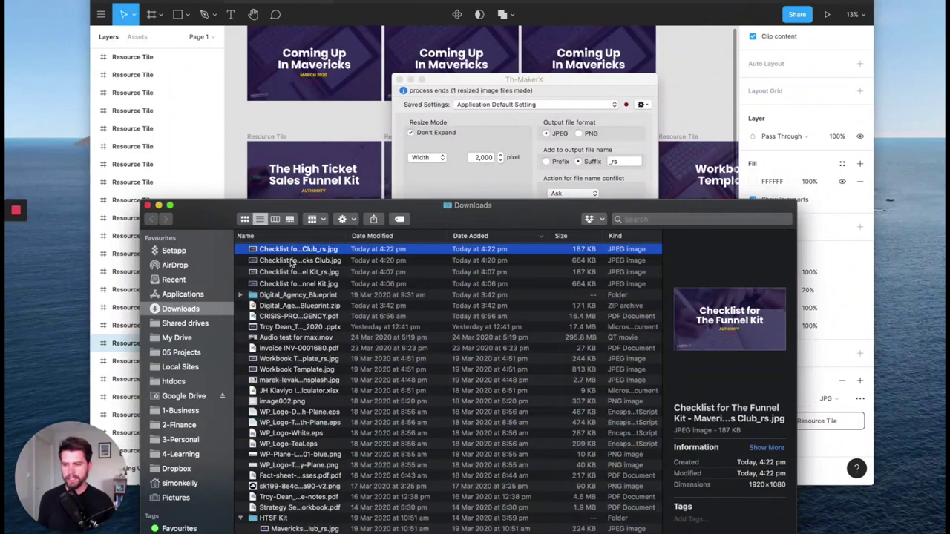
- Upload the 187 KB _rs Checklist JPG and set it as the resource's featured image
{"action": "left_click_drag", "start_coordinate": [299, 251], "coordinate": [375, 209]}
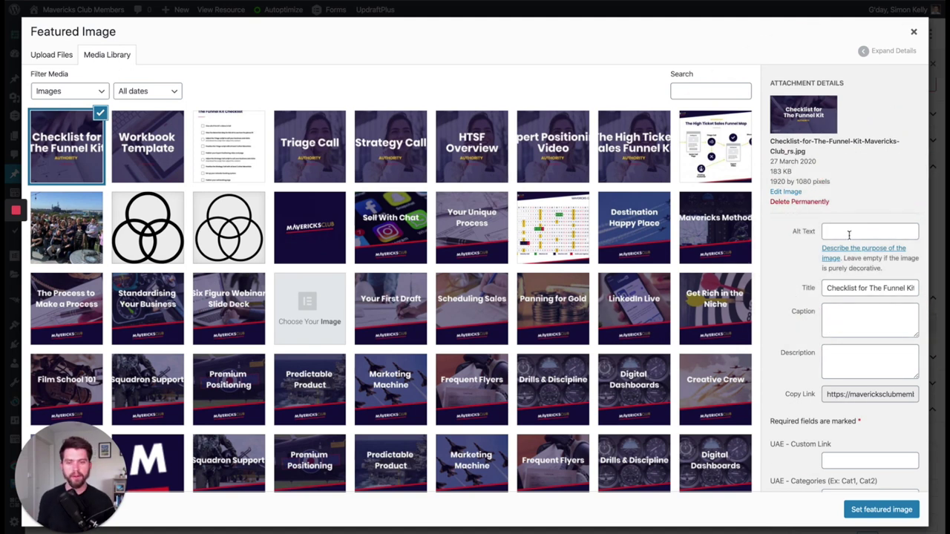
{"action": "left_click", "coordinate": [881, 510]}
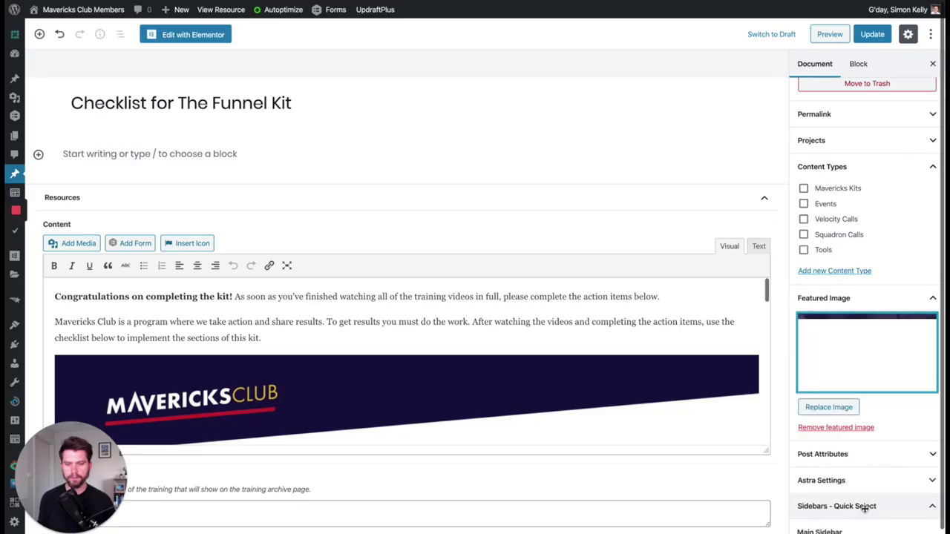
- Update the resource, then confirm the Checklist card in All Resources shows the new tile
{"action": "left_click", "coordinate": [876, 35]}
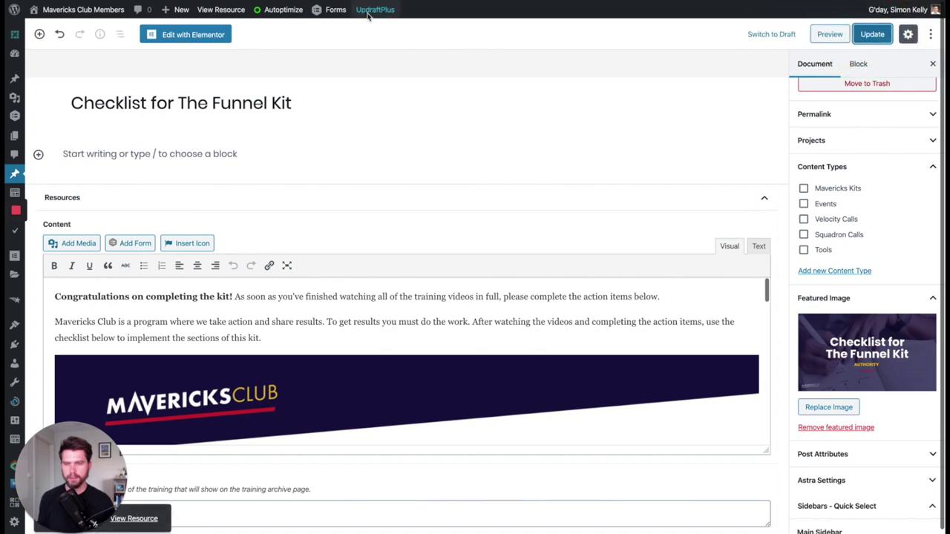
{"action": "left_click", "coordinate": [227, 10]}
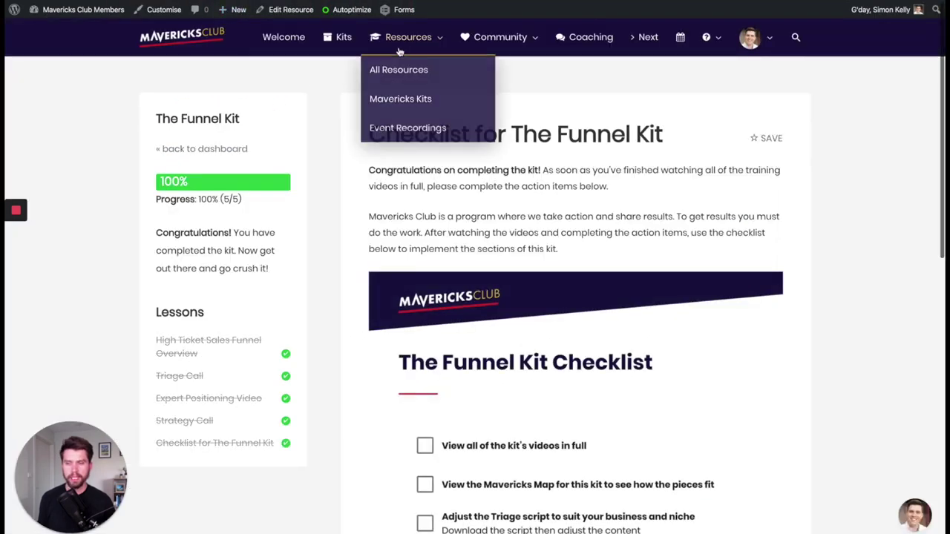
{"action": "left_click", "coordinate": [402, 46]}
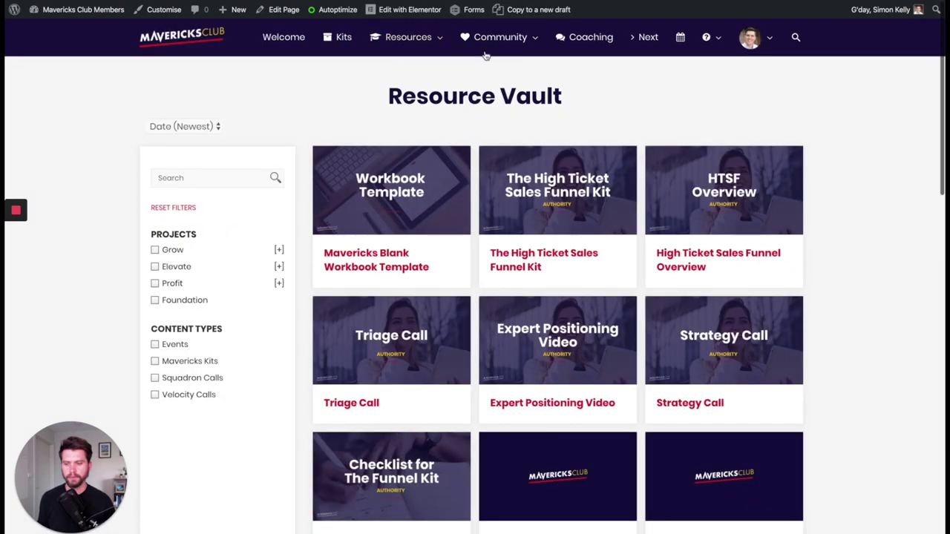
{"action": "scroll", "coordinate": [403, 413], "scroll_direction": "down", "scroll_amount": 2}
{"action": "left_click", "coordinate": [403, 412]}
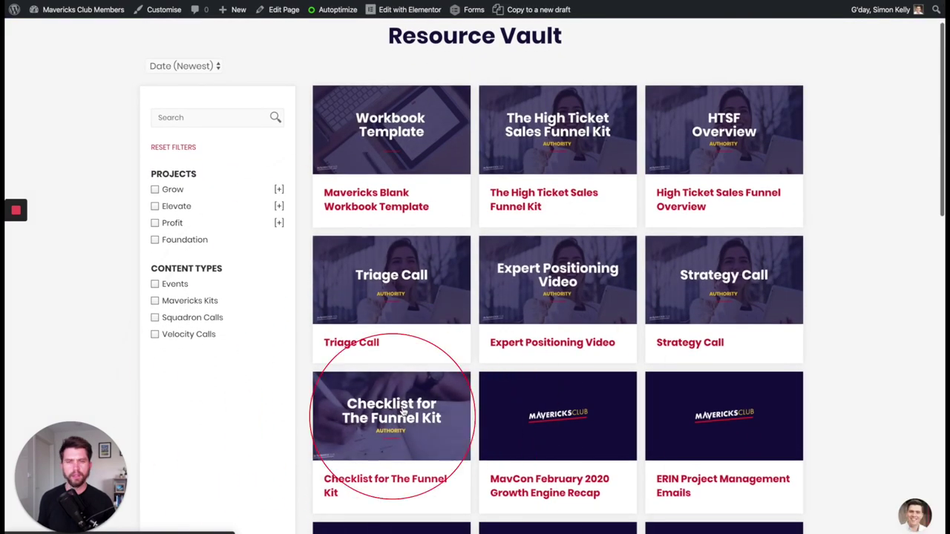